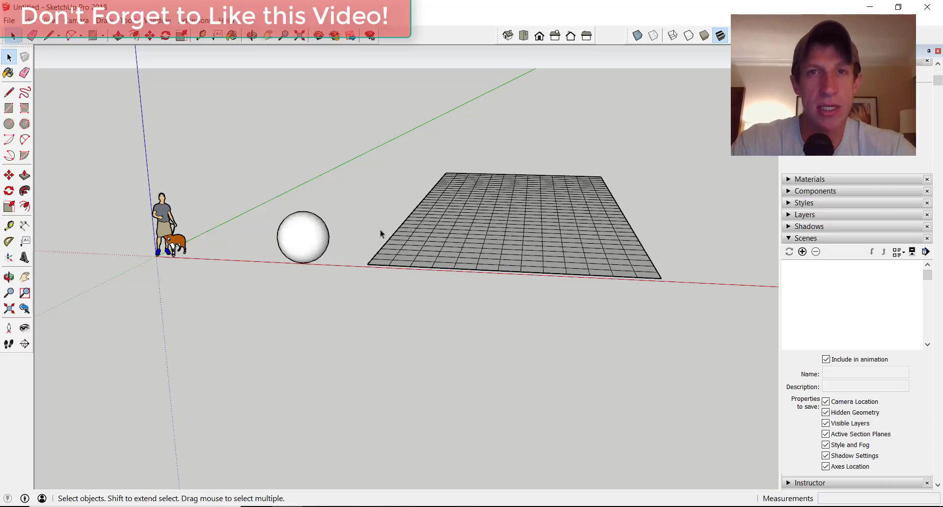
- Tilt the view toward the grid, select and then deselect the grouped grid, and zoom toward the sphere
click(431, 282)
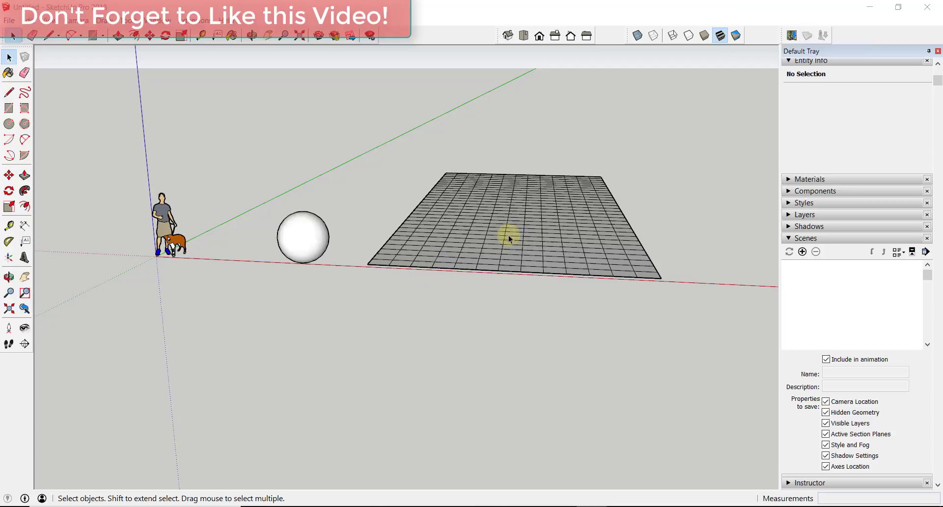
middle_drag(509, 238, 532, 255)
click(565, 239)
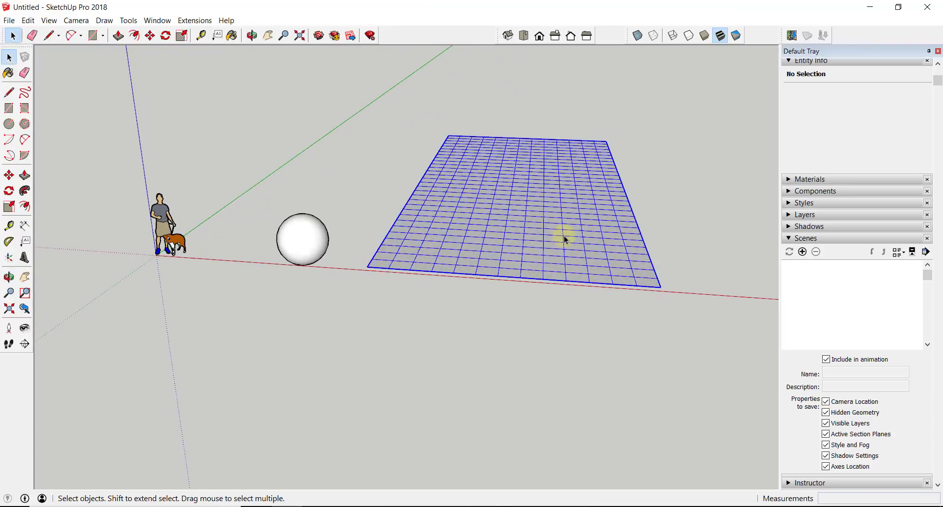
click(680, 219)
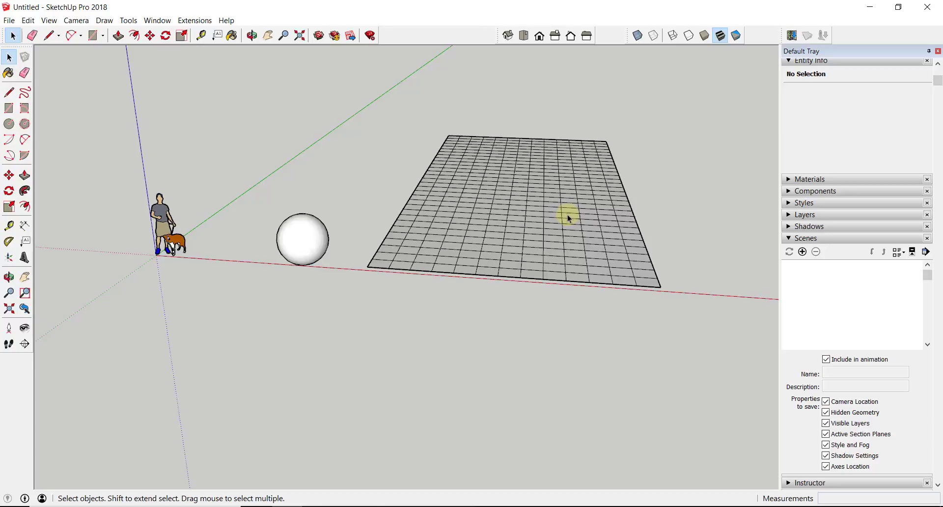
scroll(302, 229, up, 5)
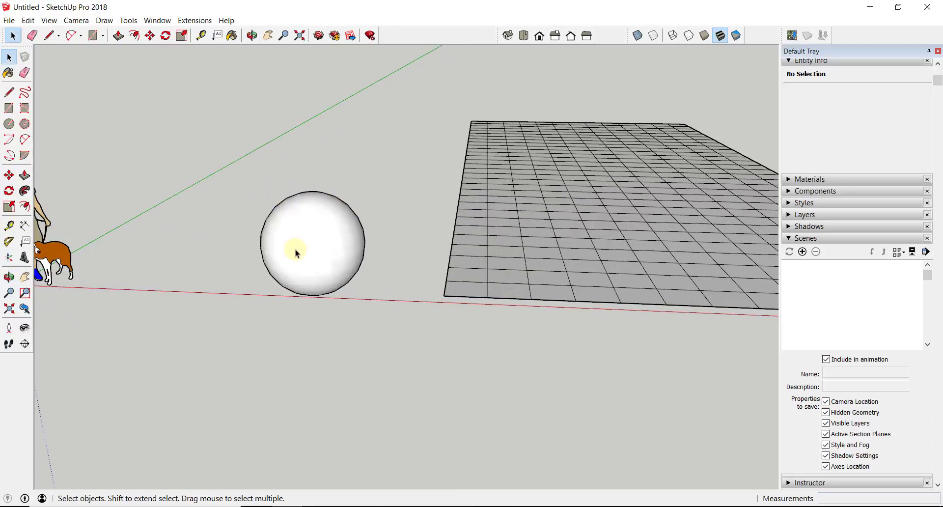
- Turn on View > Hidden Geometry to reveal the mesh edges, then level and zoom onto the sphere
click(295, 251)
click(28, 20)
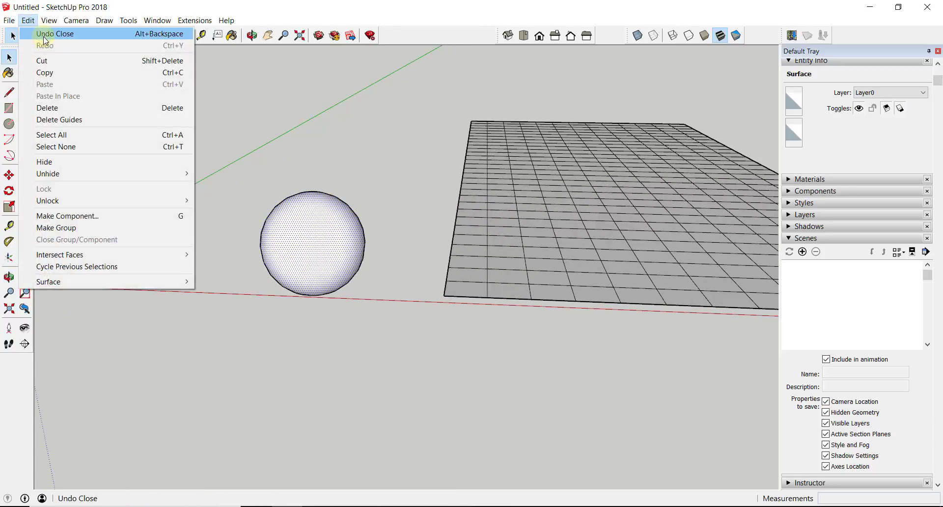
mouse_move(48, 20)
click(64, 58)
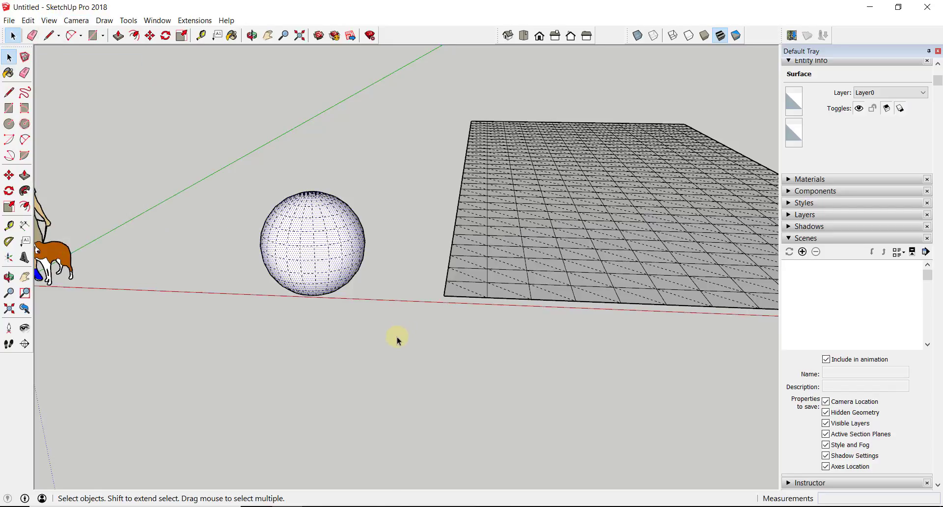
middle_drag(398, 339, 400, 290)
scroll(323, 225, up, 3)
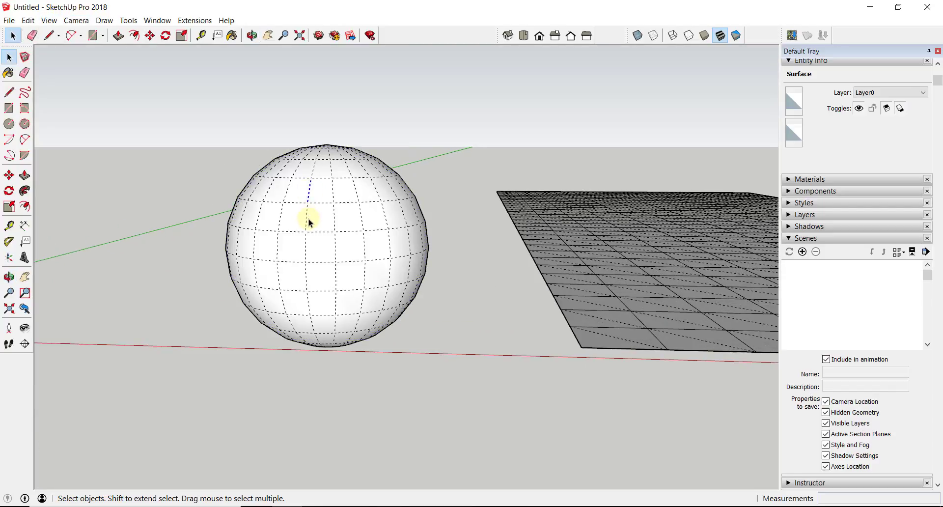
- Shift-select edges running down one meridian of the sphere
click(308, 221)
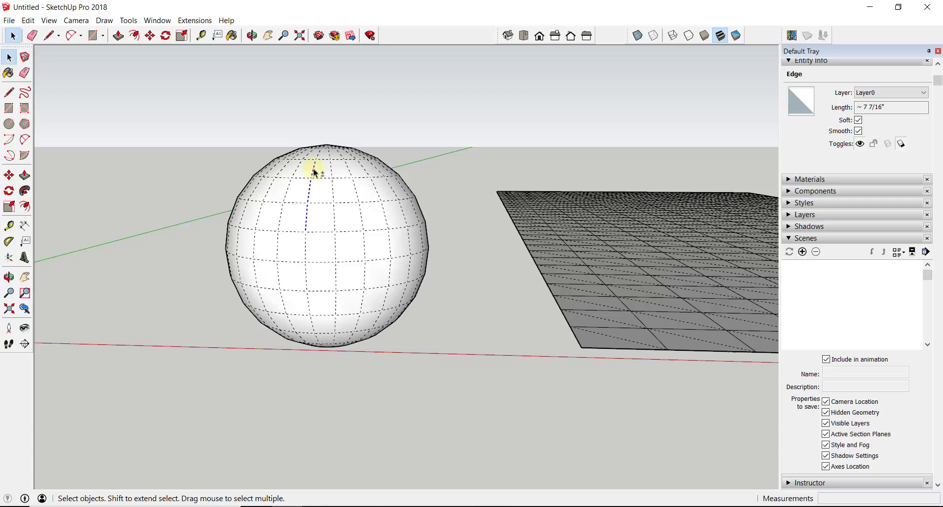
shift+click(316, 156)
shift+click(320, 157)
ctrl+click(306, 248)
ctrl+click(308, 285)
- Extend the path along the lower ring to 13 edges, then clear the selection
ctrl+click(326, 312)
ctrl+click(347, 315)
ctrl+click(369, 314)
ctrl+click(392, 312)
ctrl+click(409, 308)
ctrl+click(417, 300)
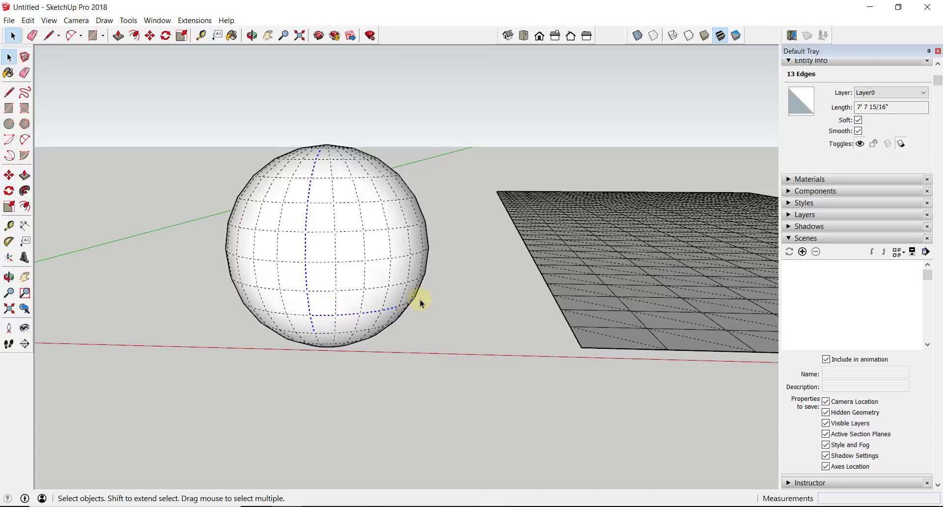
click(421, 303)
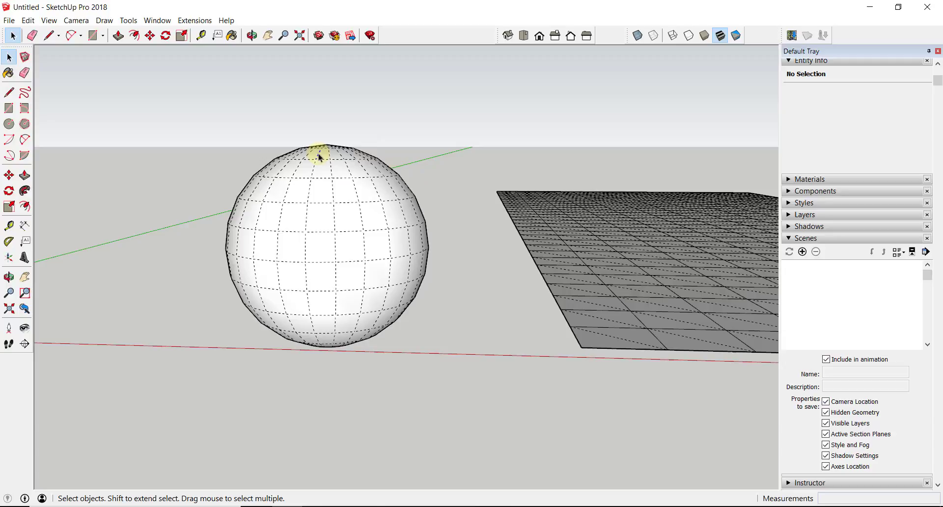
click(316, 175)
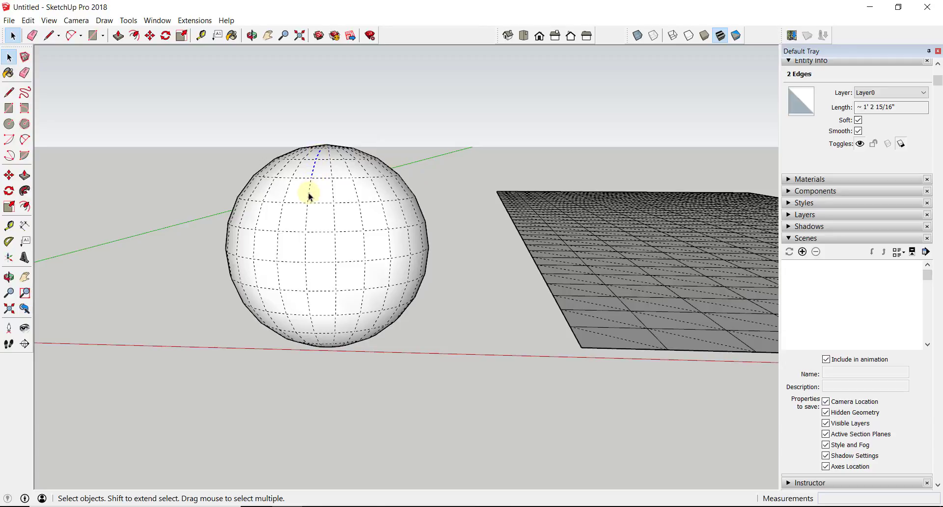
click(474, 204)
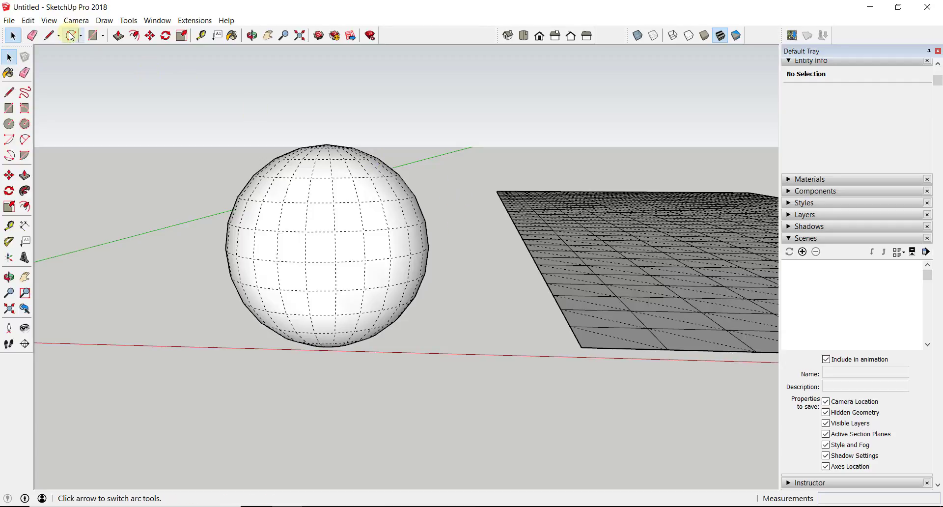
- Run Edit > Cycle Previous Selections four times until the 13-edge sphere path is reselected
click(30, 21)
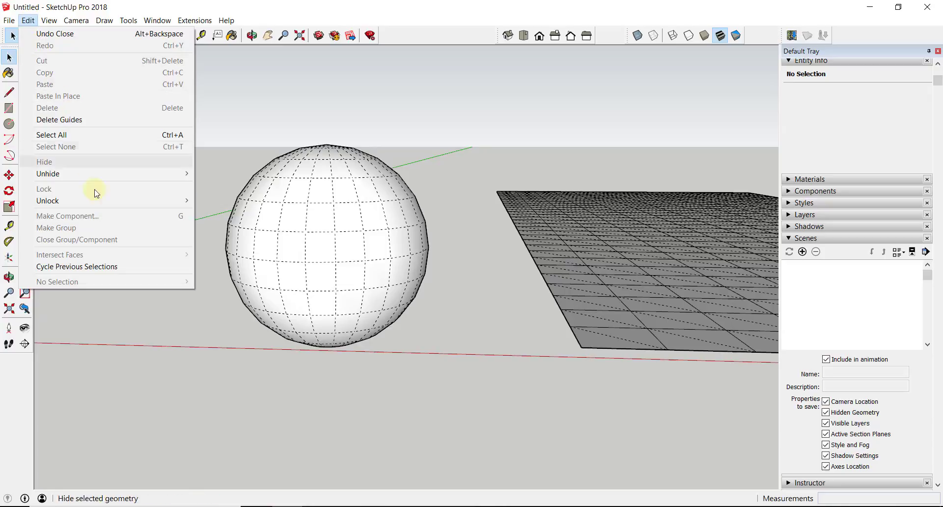
click(116, 268)
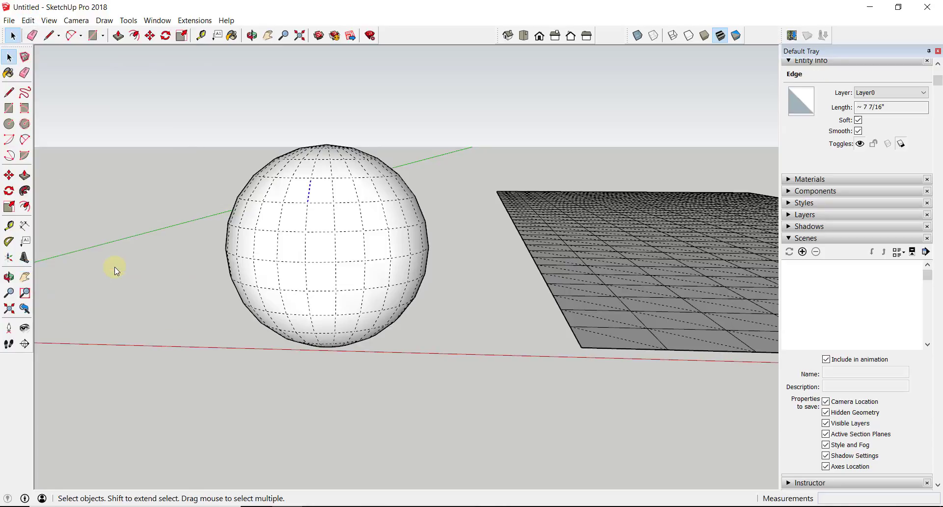
click(28, 21)
click(101, 267)
click(28, 21)
click(90, 267)
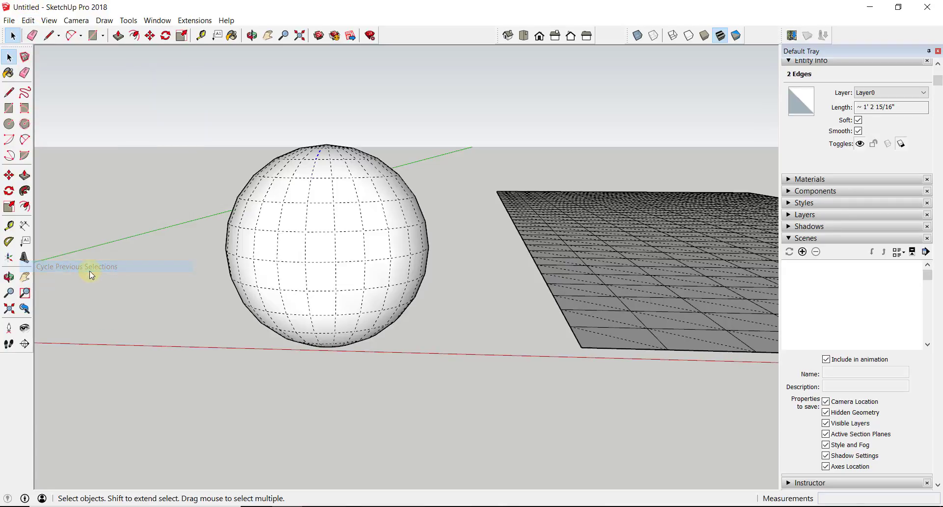
click(28, 20)
click(93, 267)
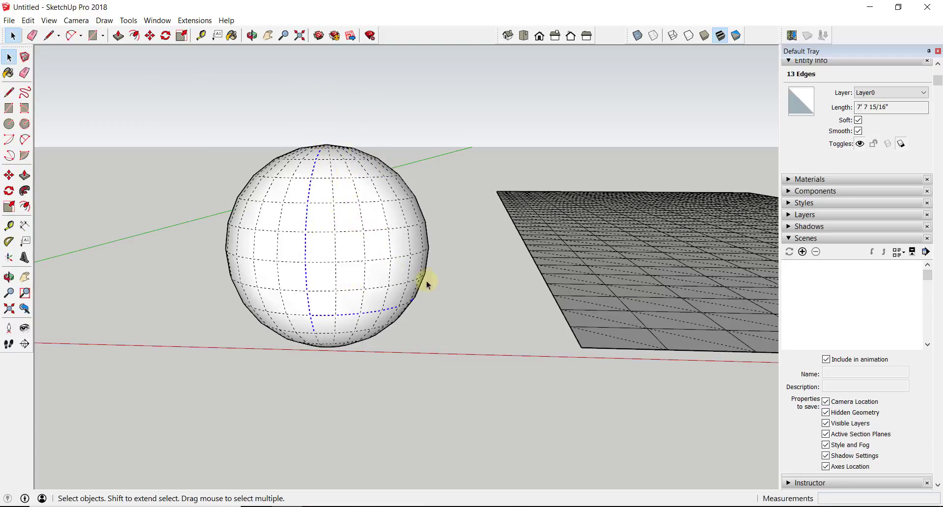
middle_drag(382, 268, 309, 195)
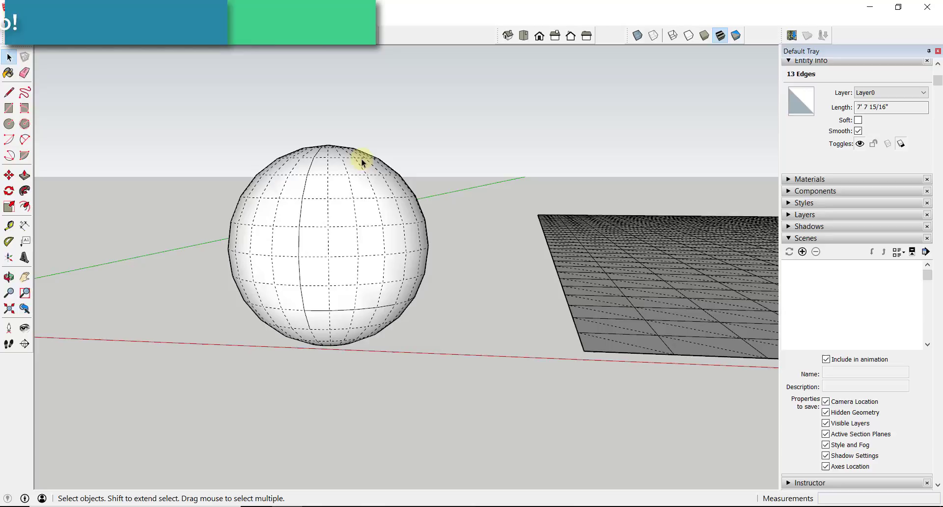
- Deselect the sphere path and switch to the Chrome window showing the Selection Memory page
click(196, 108)
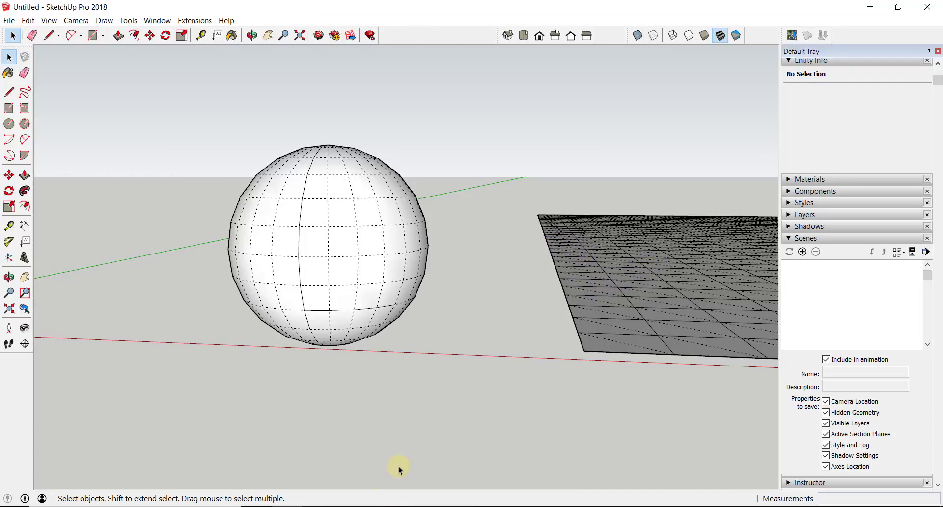
mouse_move(379, 501)
click(511, 467)
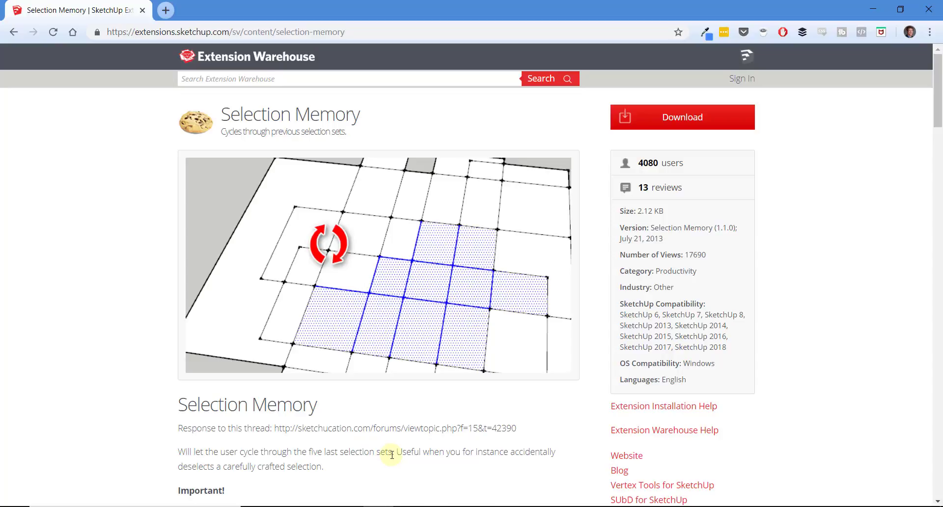
- Scroll the Selection Memory page down to its description and Modification notes
scroll(425, 443, down, 3)
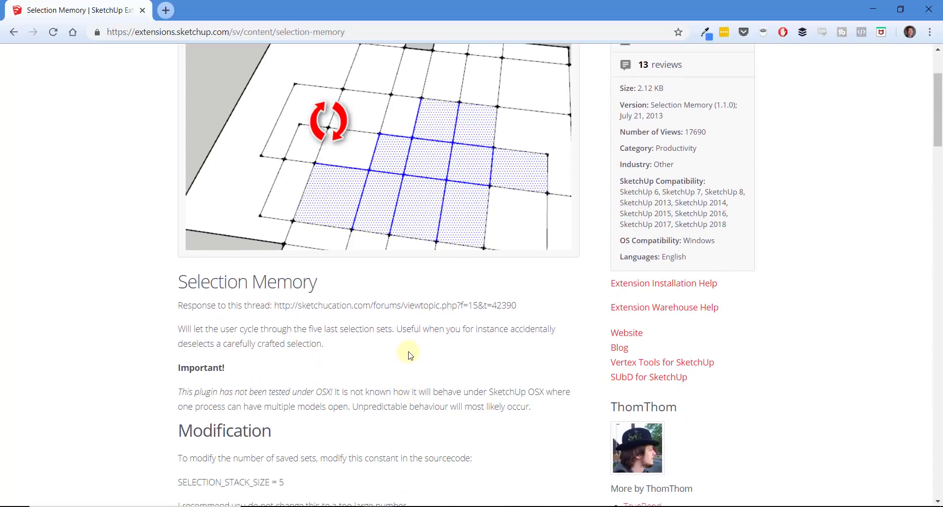
scroll(413, 354, up, 2)
scroll(413, 415, down, 1)
- Minimize Chrome, orbit toward the grid, and turn View > Hidden Geometry off
click(873, 9)
mouse_move(276, 269)
middle_down()
mouse_move(434, 247)
mouse_move(432, 348)
mouse_move(396, 238)
mouse_move(449, 368)
mouse_move(442, 358)
middle_up()
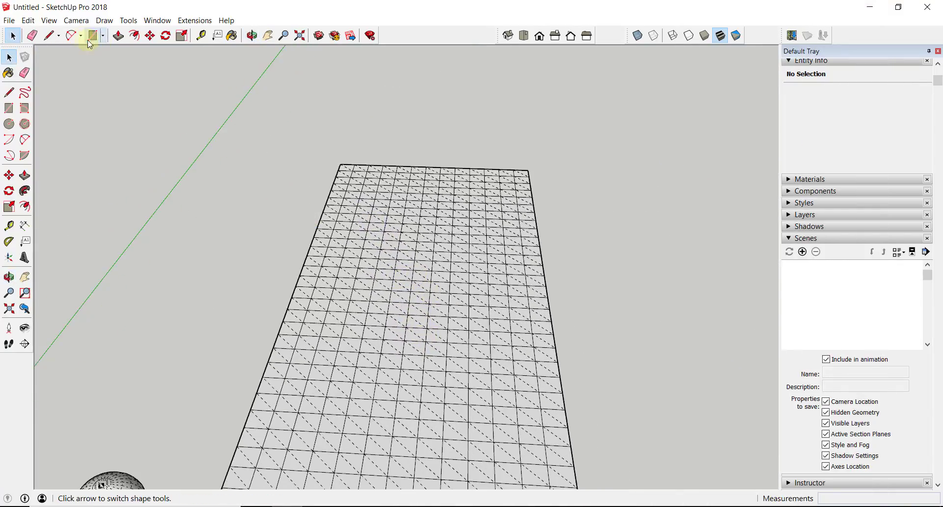
click(48, 20)
click(69, 60)
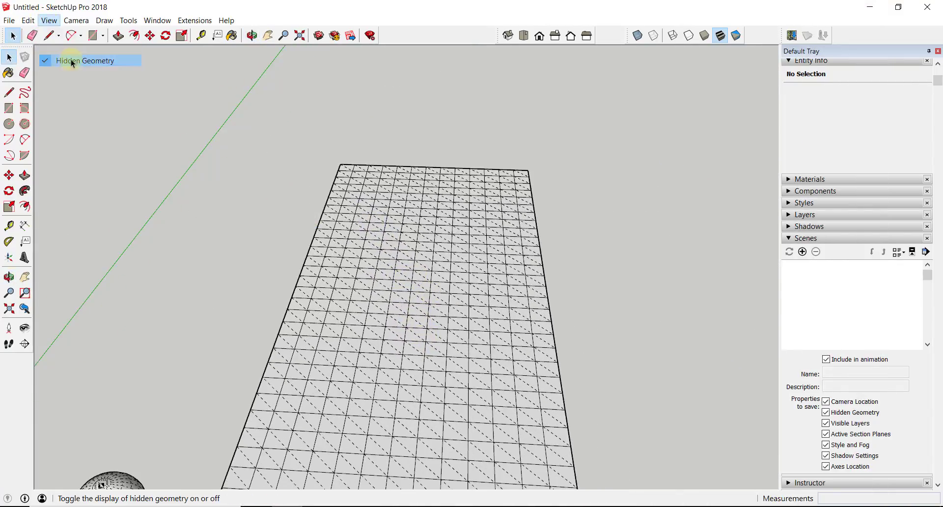
- Inside the grid group, select a stepped run of edges, clear it, and exit the group
double_click(471, 332)
click(370, 311)
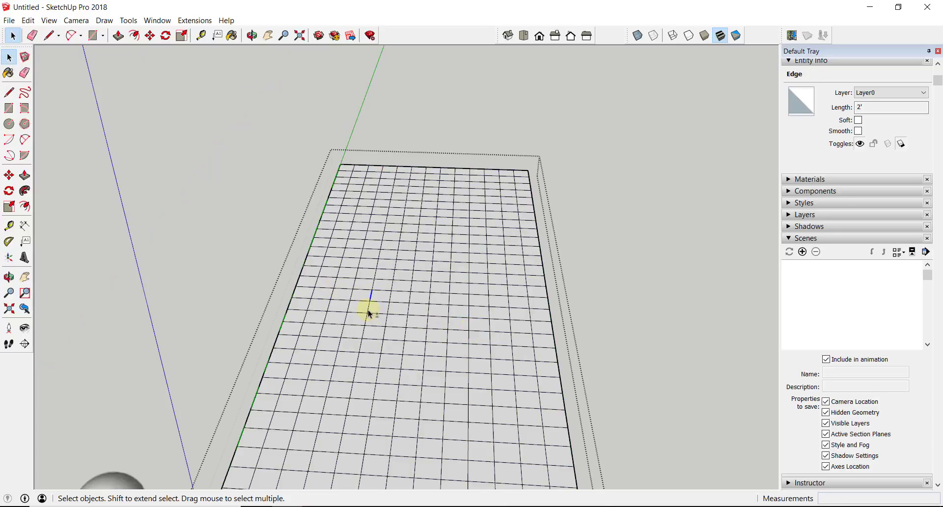
shift+click(379, 313)
shift+click(387, 320)
shift+click(397, 327)
shift+click(420, 342)
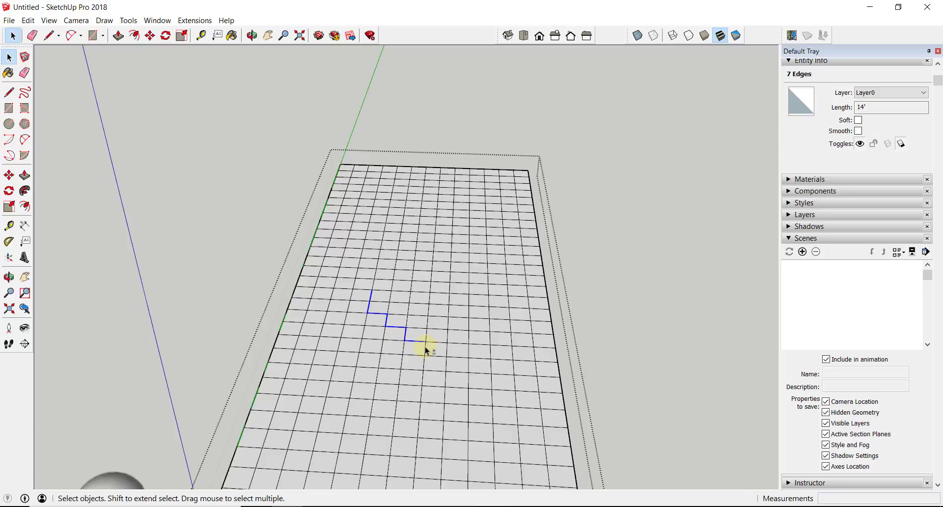
shift+click(441, 358)
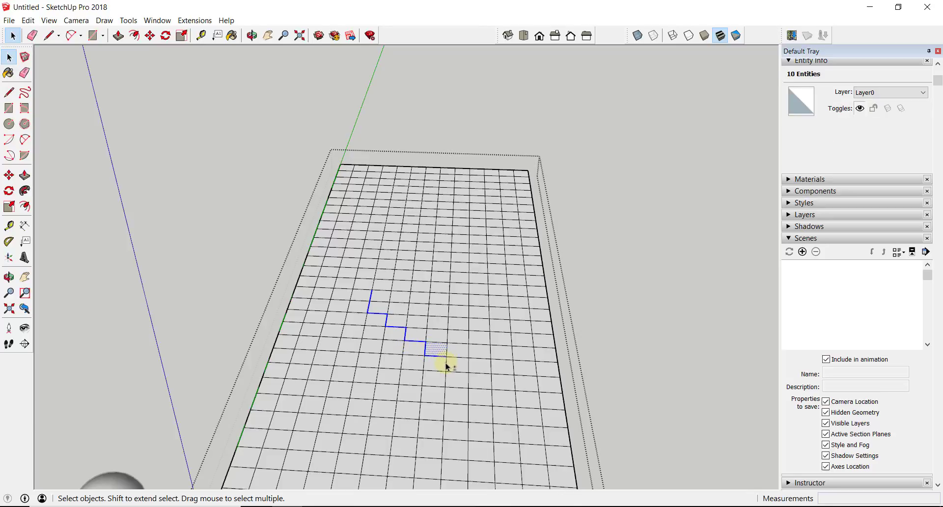
click(611, 302)
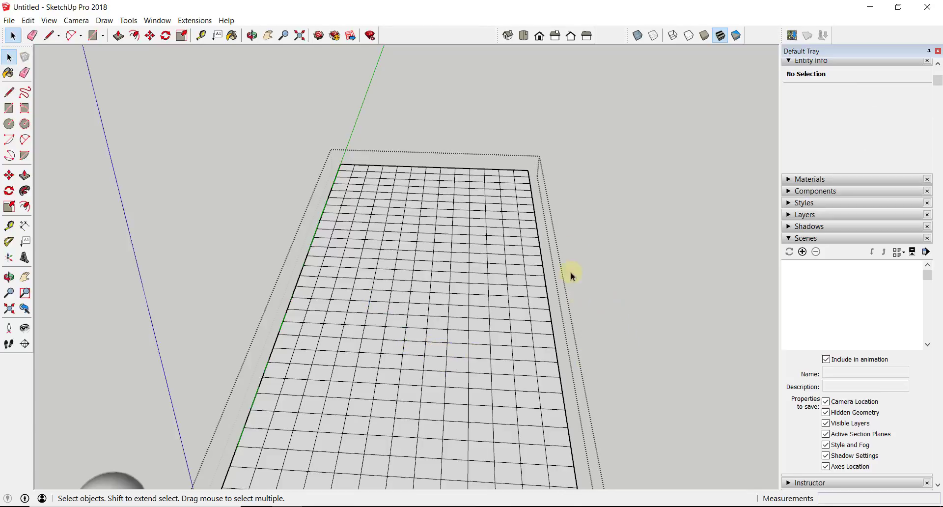
click(641, 298)
- Restore the 10-edge stepped grid selection via Edit > Cycle Previous Selections and zoom in on it
middle_drag(538, 299, 539, 214)
click(27, 21)
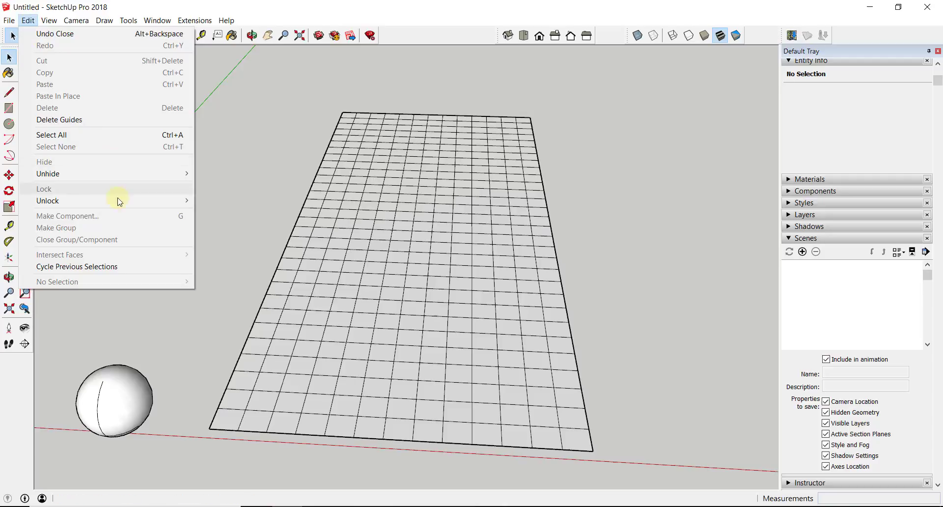
click(118, 266)
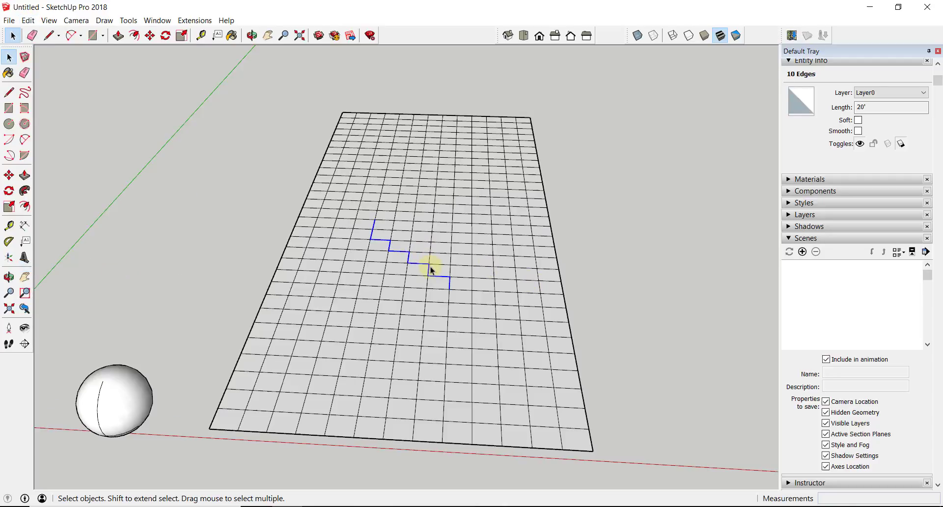
middle_drag(530, 236, 480, 249)
scroll(428, 287, up, 1)
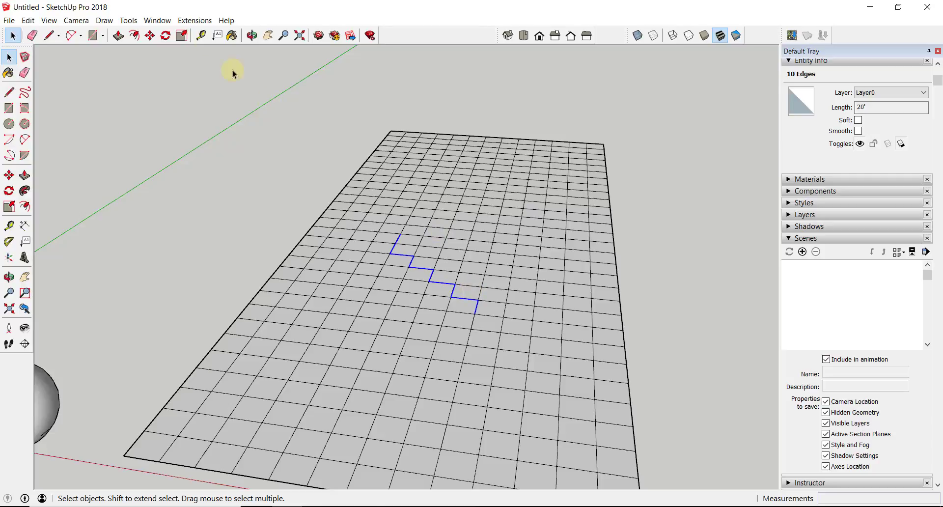
click(164, 23)
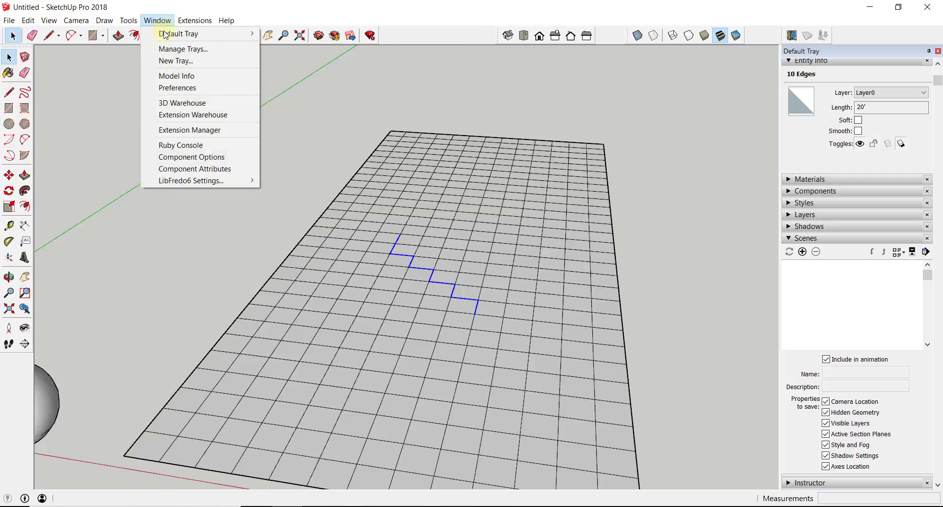
click(189, 91)
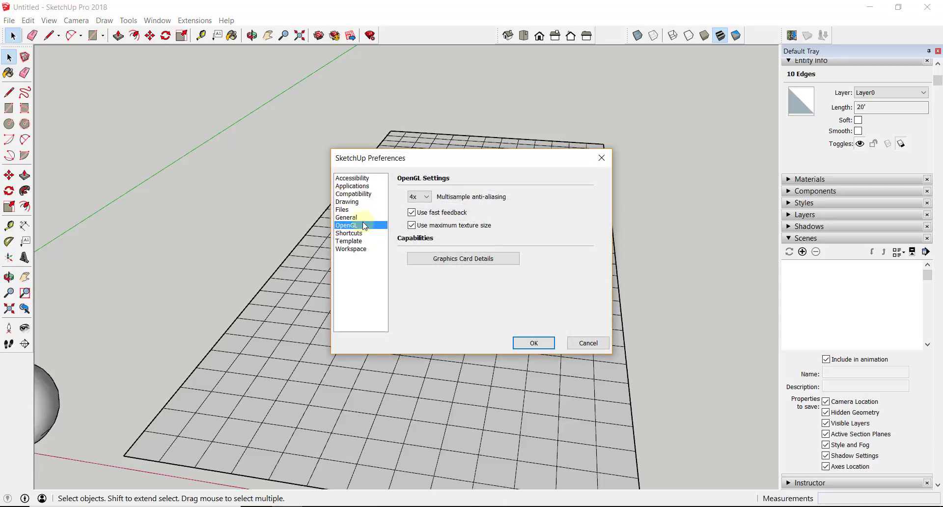
click(354, 235)
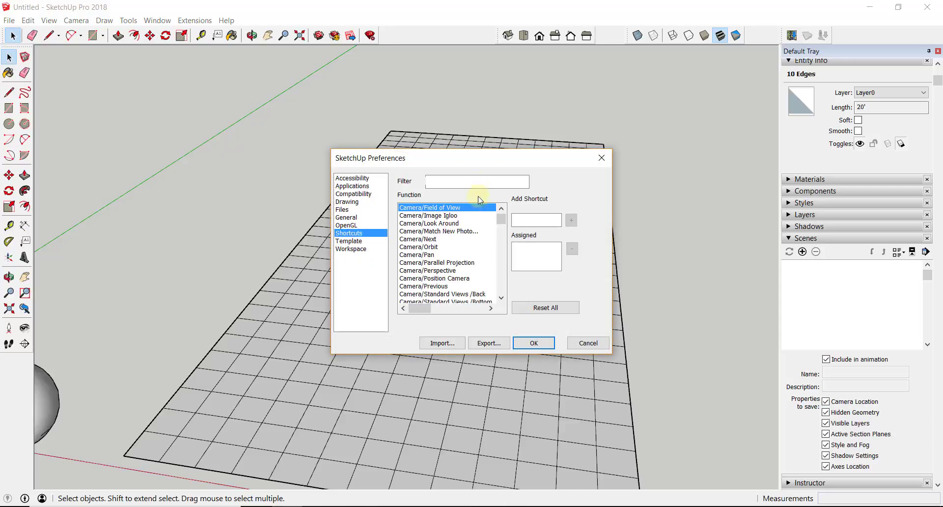
click(469, 179)
text(cy)
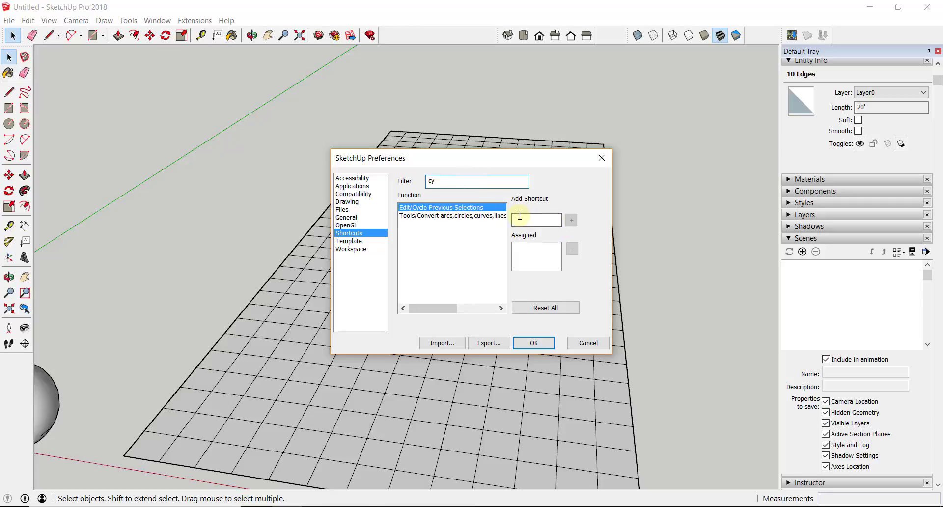
click(538, 216)
click(536, 342)
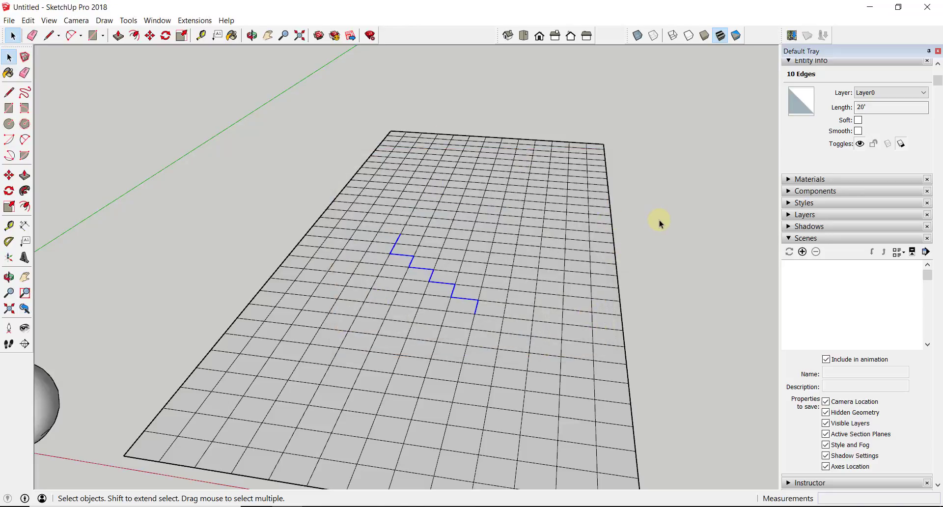
- Click empty canvas to deselect the restored grid edges
click(659, 220)
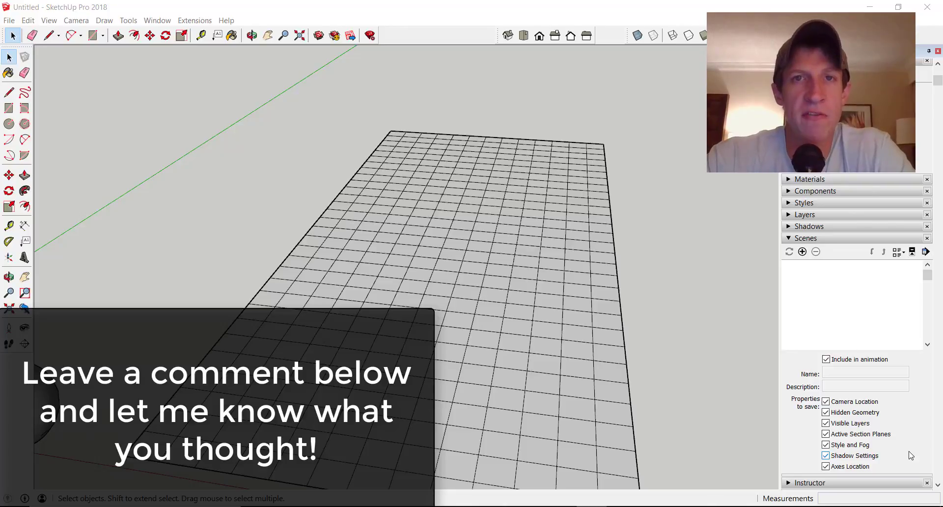